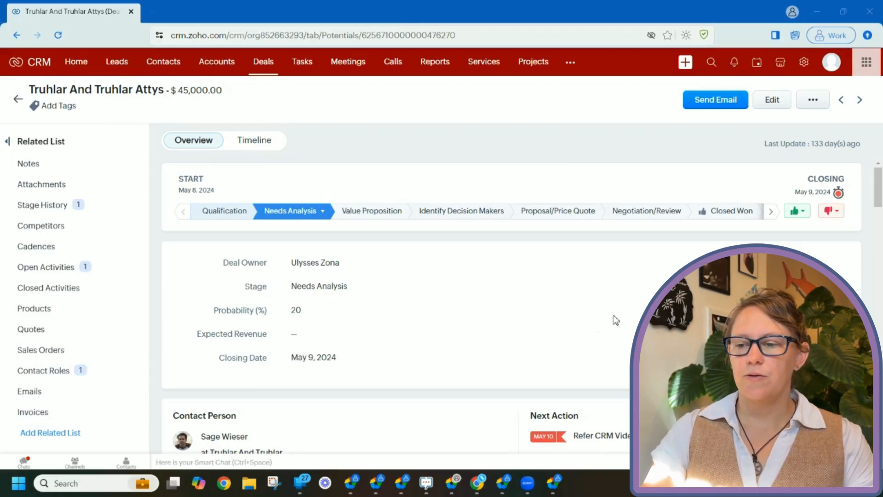
# - Examine the open deal's Type options and its New Business Onboarding and Existing Business sections
pyautogui.scroll(-8, 616, 321)
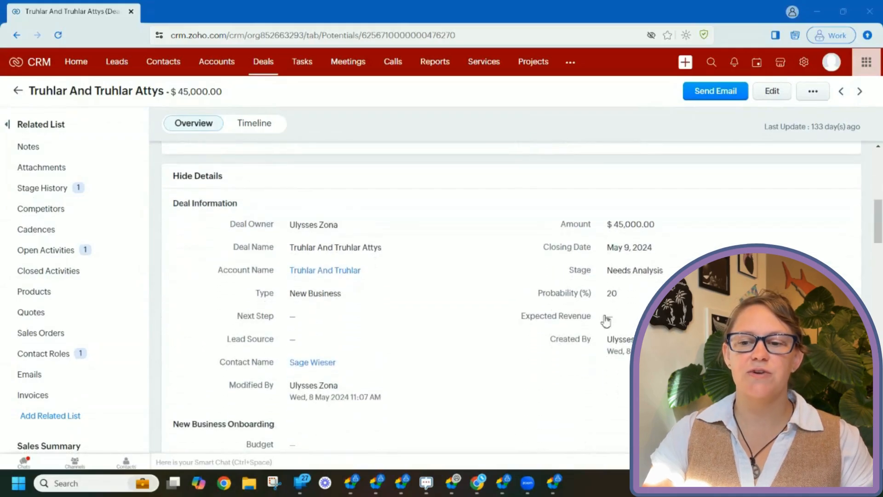
pyautogui.click(377, 294)
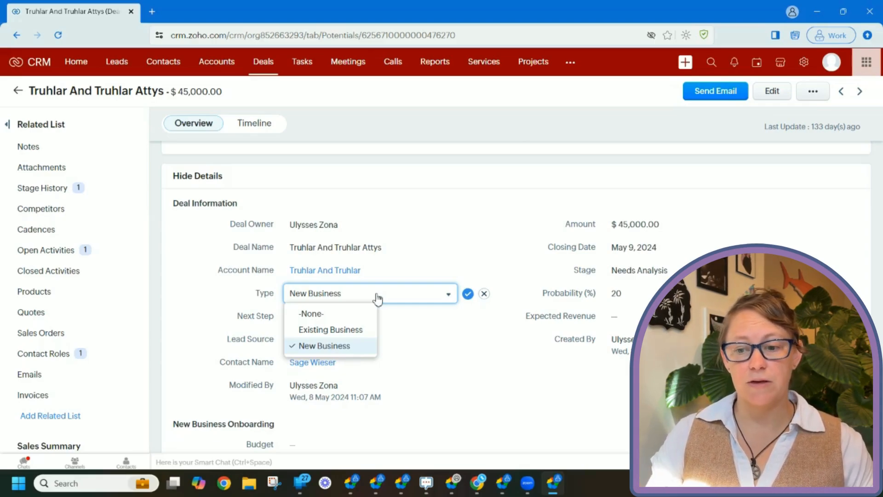
pyautogui.click(484, 294)
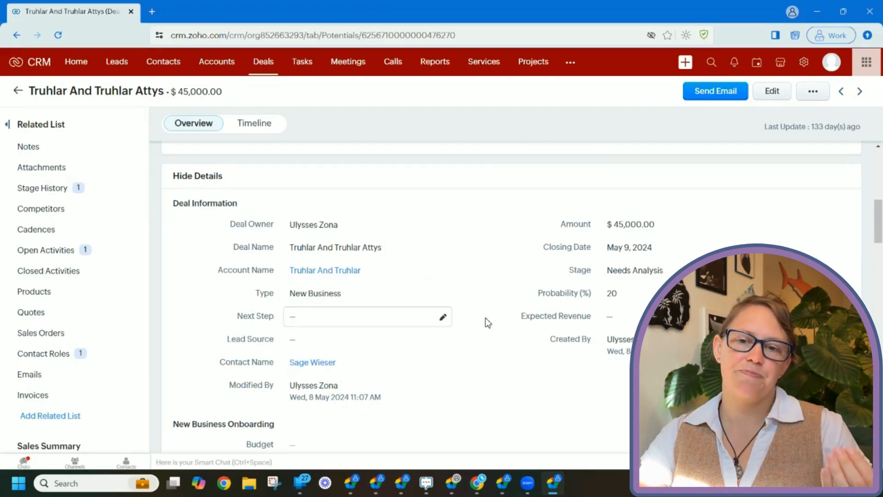
pyautogui.scroll(-2, 484, 317)
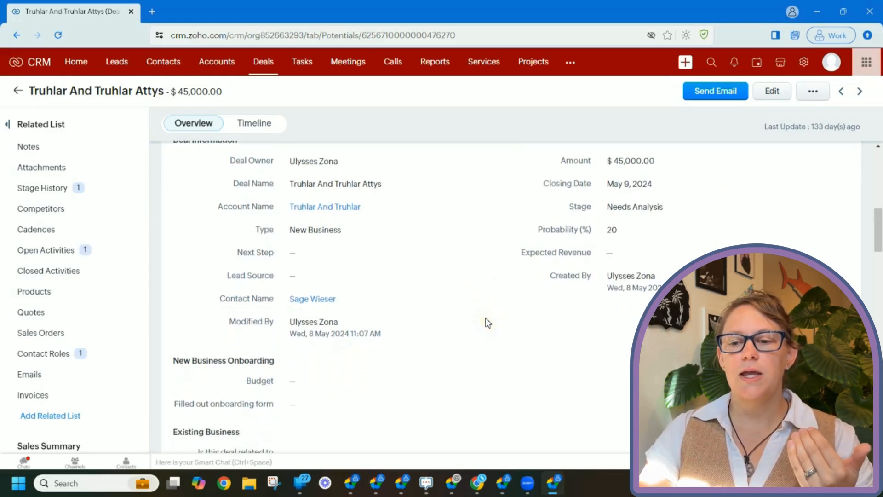
pyautogui.scroll(-2, 484, 317)
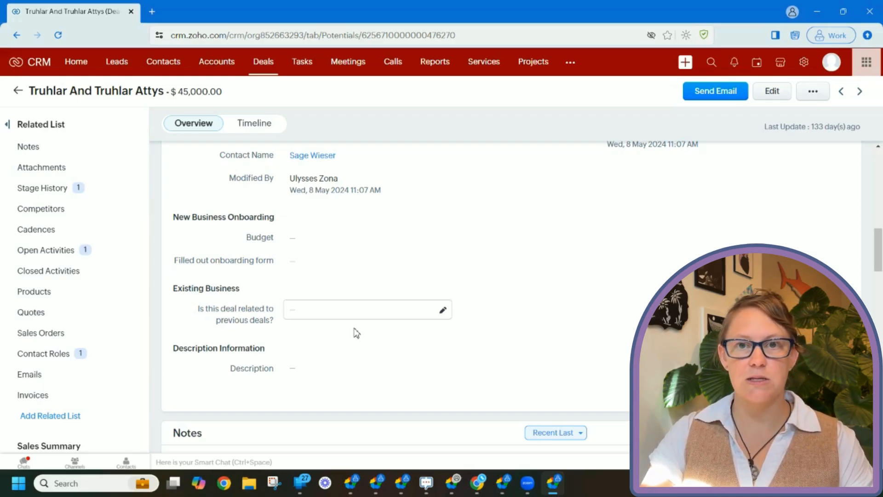
pyautogui.scroll(7, 356, 332)
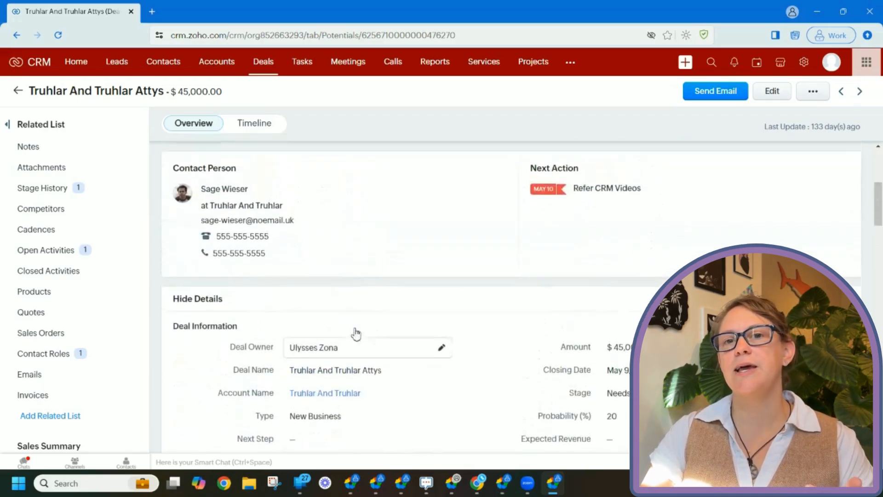
pyautogui.scroll(3, 357, 332)
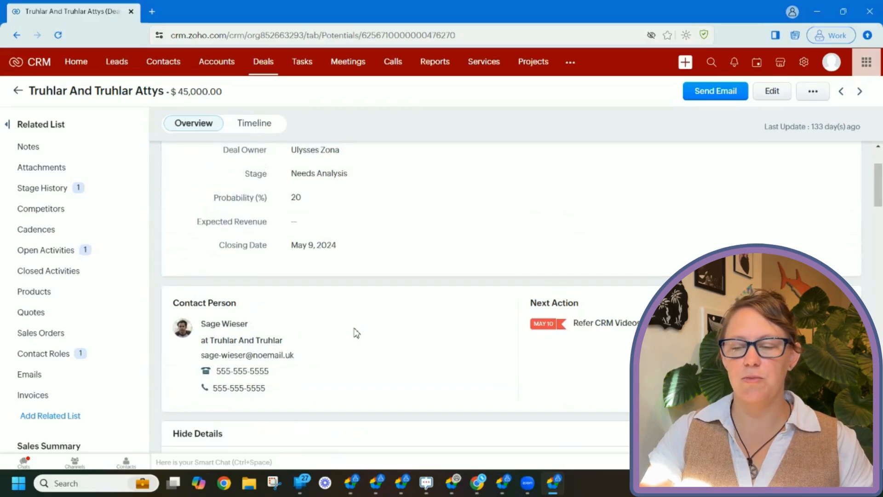
# - Open the layout rules of the Deals module in the CRM setup
pyautogui.click(805, 66)
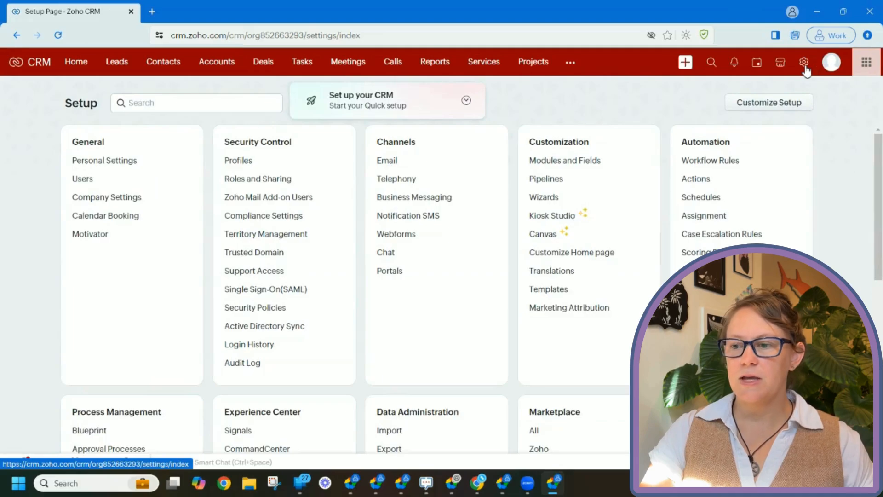
pyautogui.click(582, 161)
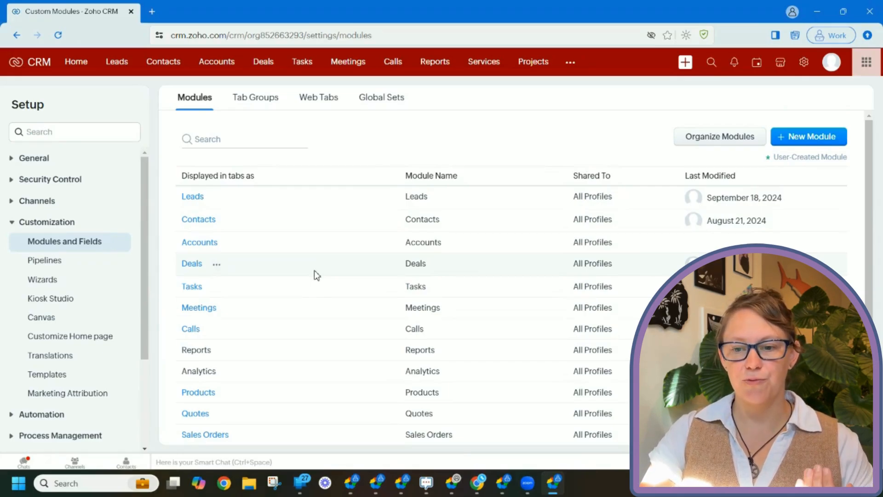
pyautogui.click(210, 263)
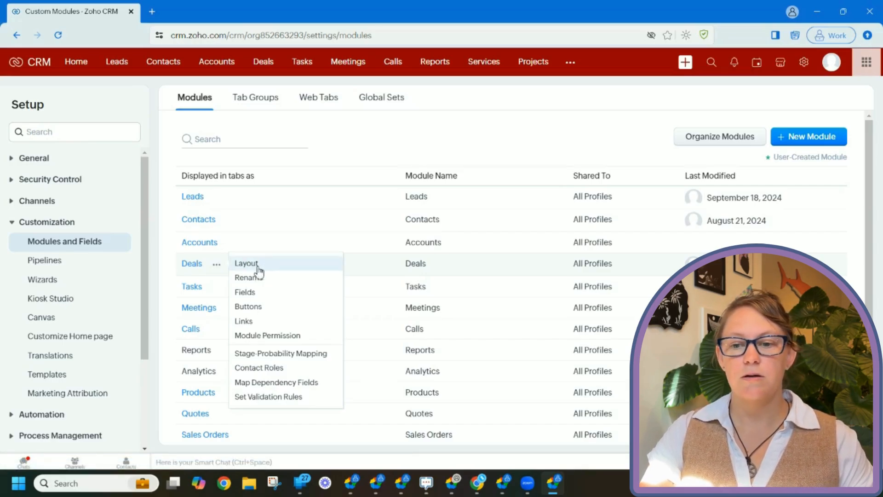
pyautogui.click(196, 263)
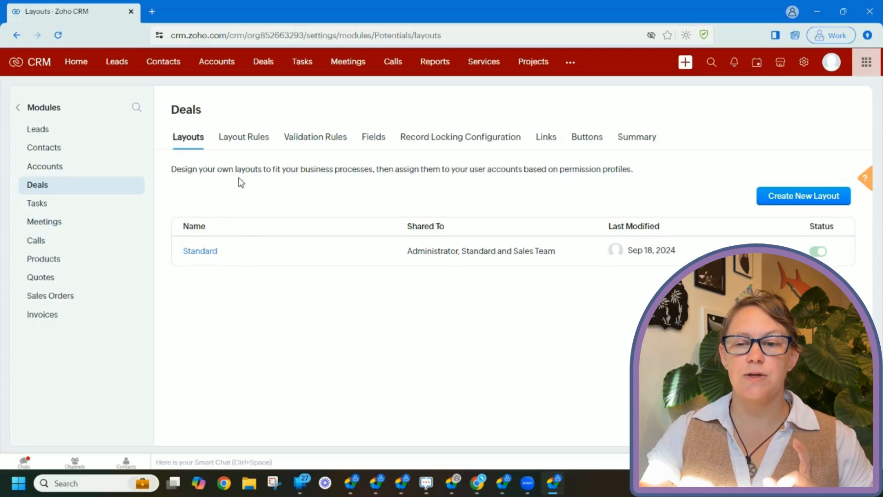
pyautogui.click(244, 146)
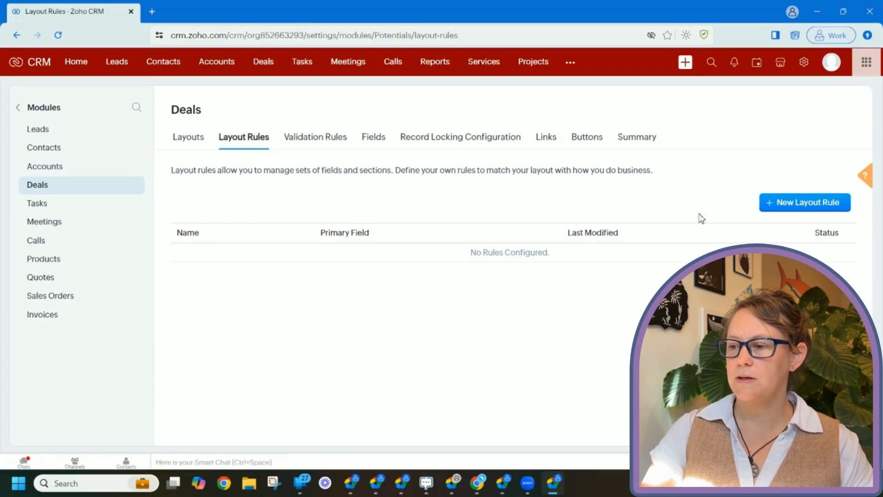
# - Start a new layout rule named "Type of Business" with the description "hide/show fields based off type"
pyautogui.click(796, 206)
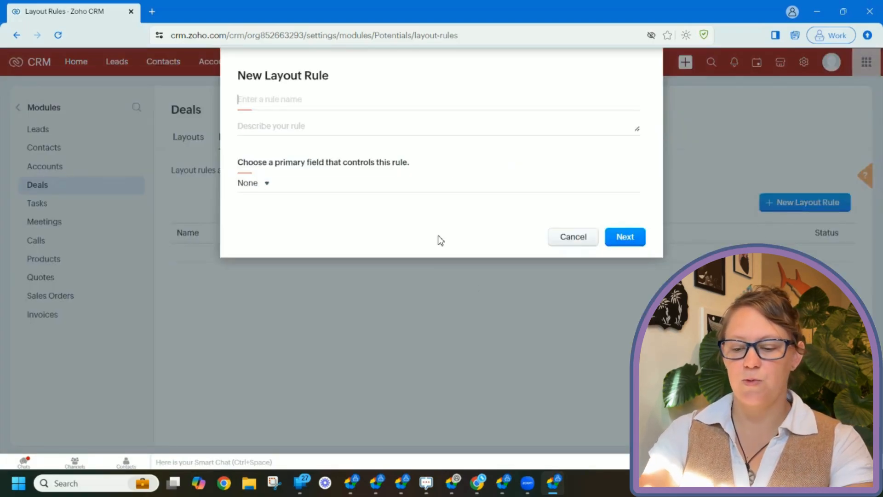
pyautogui.write('Type o')
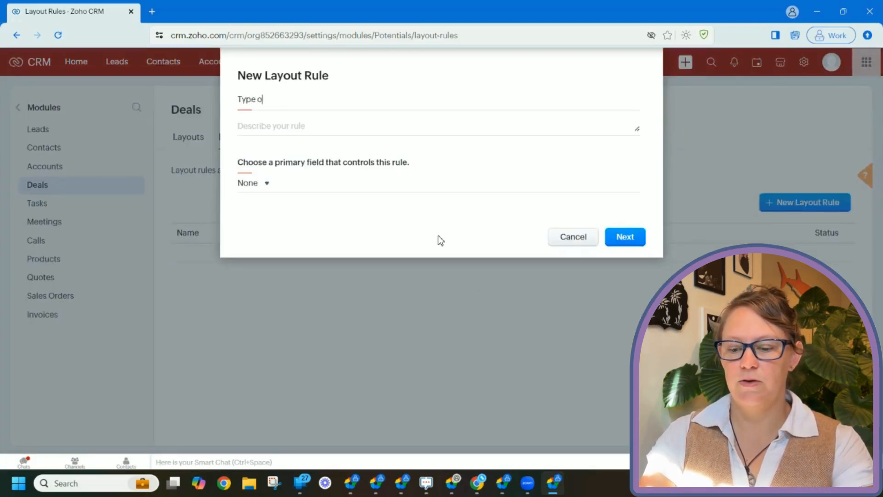
pyautogui.write('f Business')
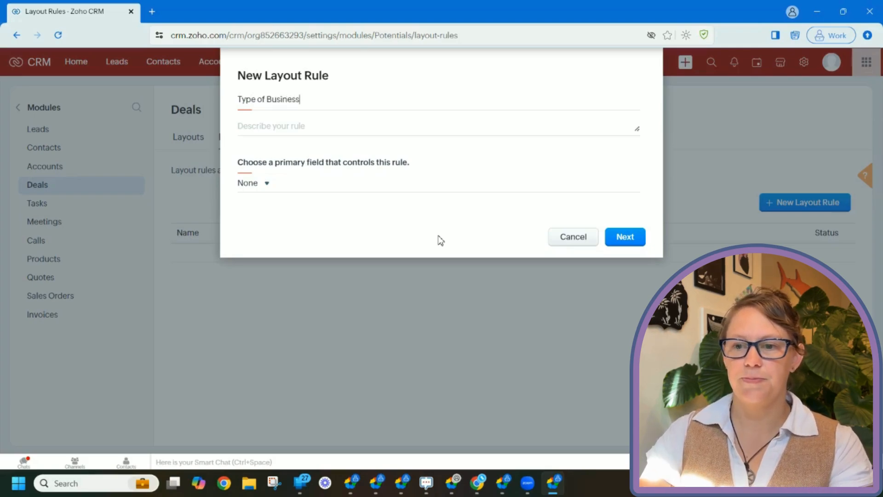
pyautogui.click(408, 161)
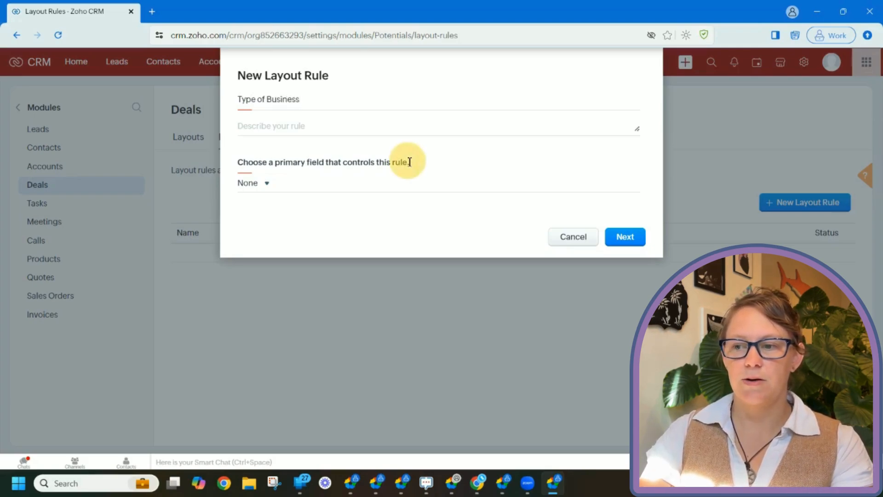
pyautogui.click(291, 127)
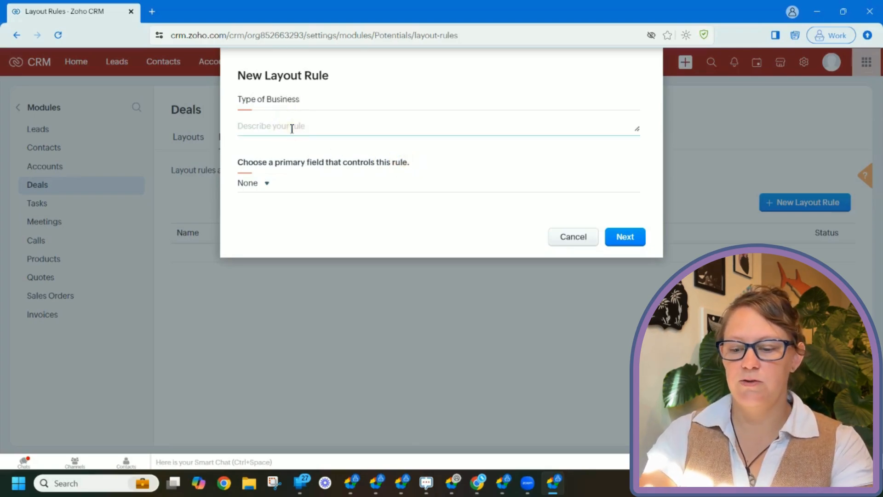
pyautogui.click(292, 127)
pyautogui.write('hide')
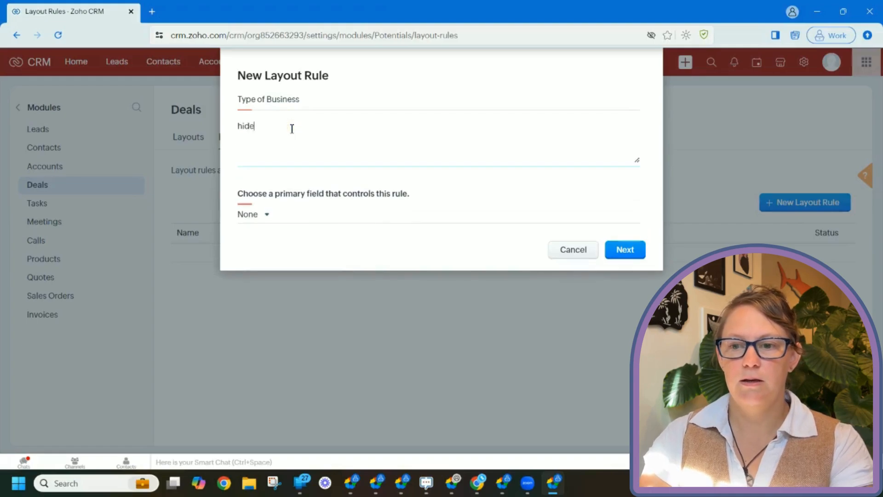
pyautogui.write('/show fields')
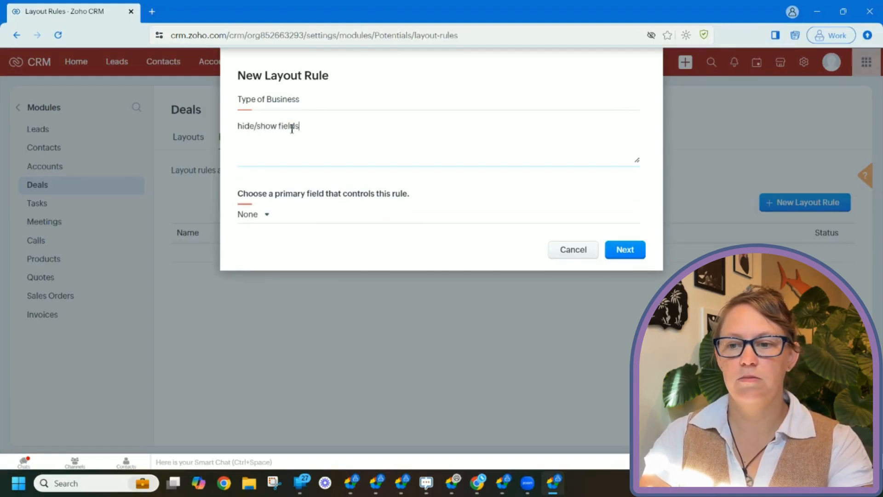
pyautogui.write(' based off ')
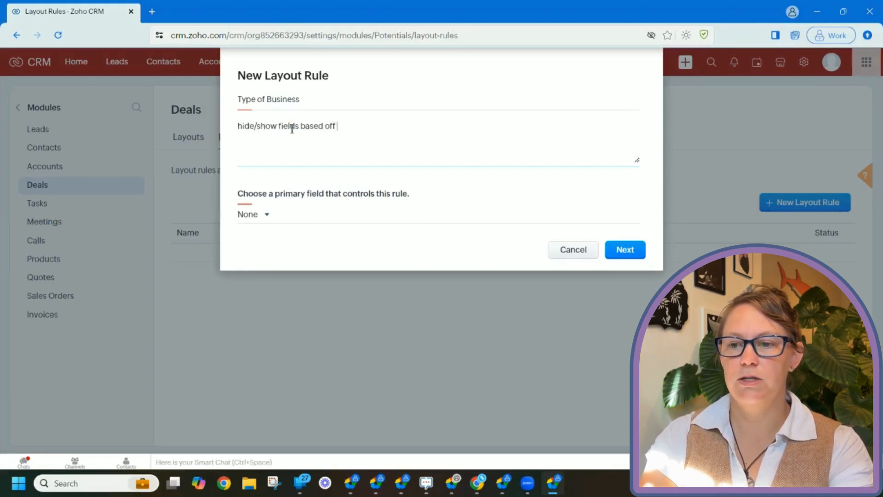
pyautogui.write('type')
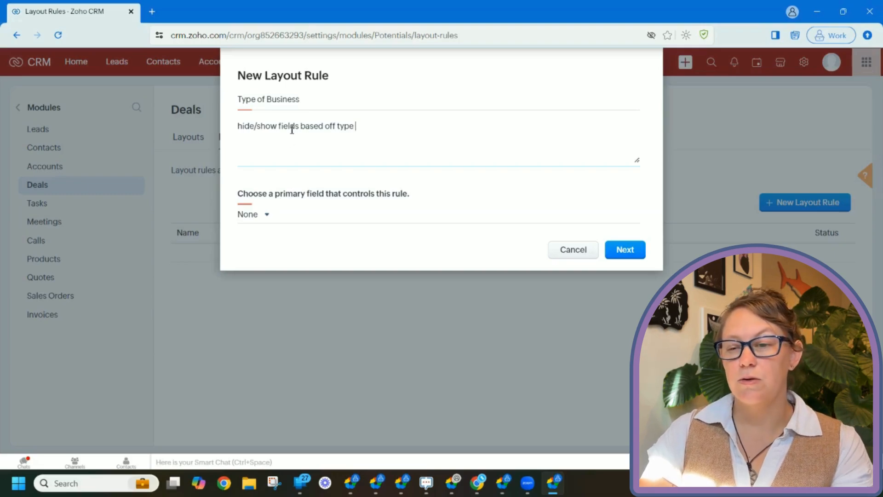
pyautogui.click(435, 180)
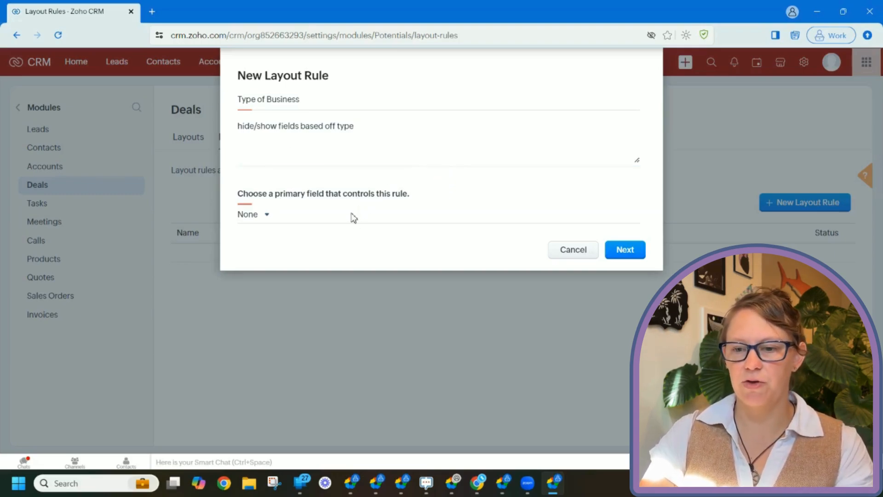
# - Choose Type as the primary field that controls the layout rule
pyautogui.click(266, 217)
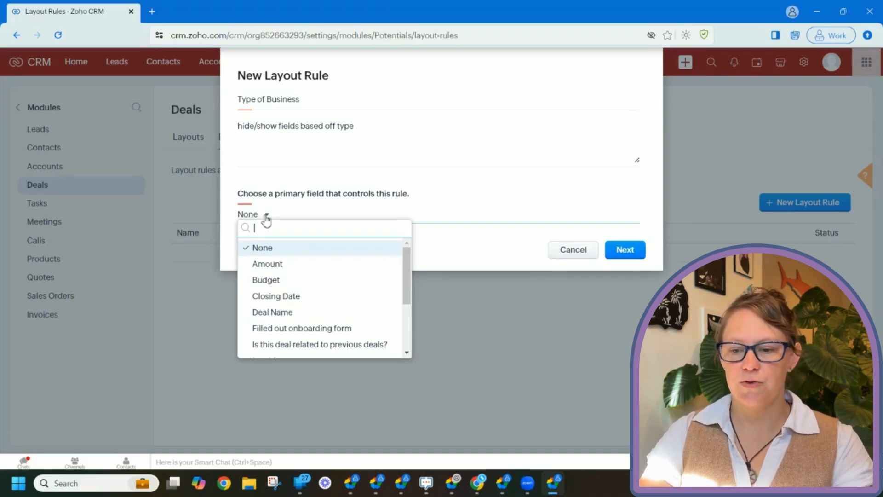
pyautogui.write('type')
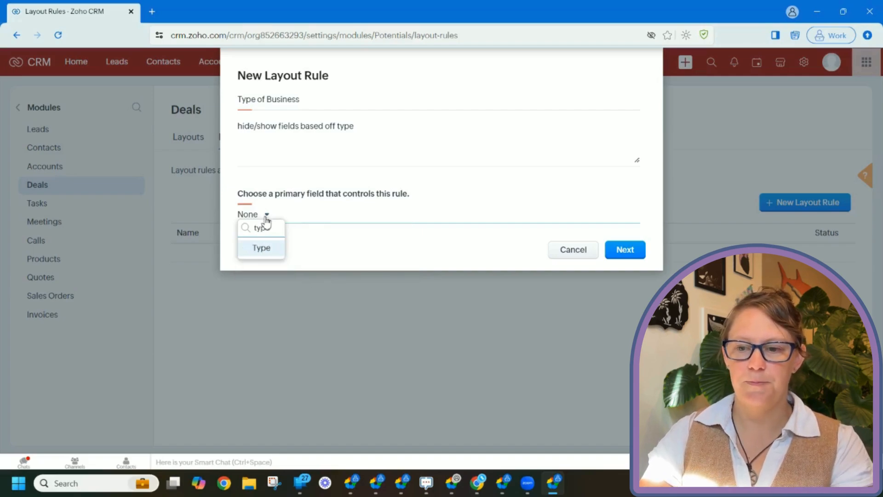
pyautogui.click(261, 248)
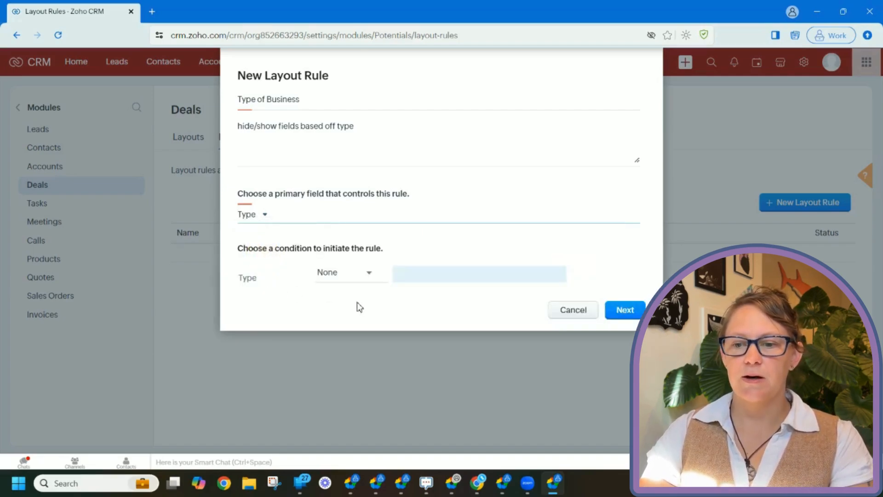
# - Set the rule's condition to Type is Existing Business and continue to the rule editor
pyautogui.click(339, 279)
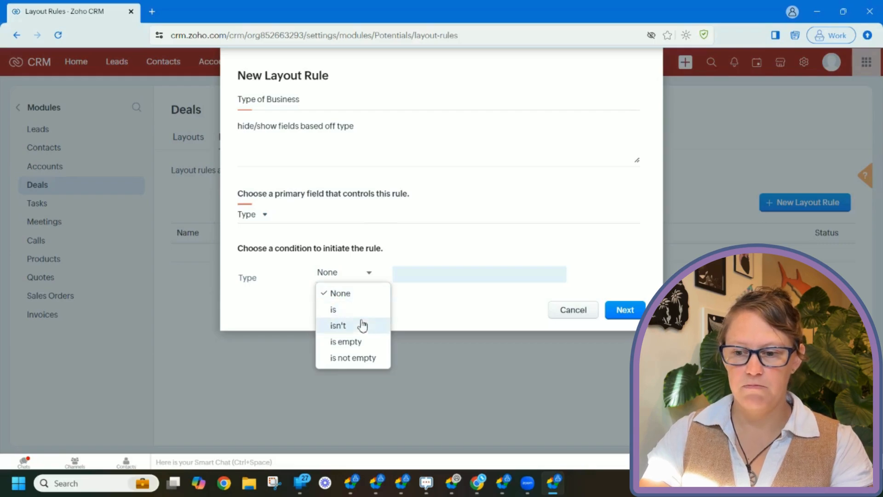
pyautogui.click(350, 362)
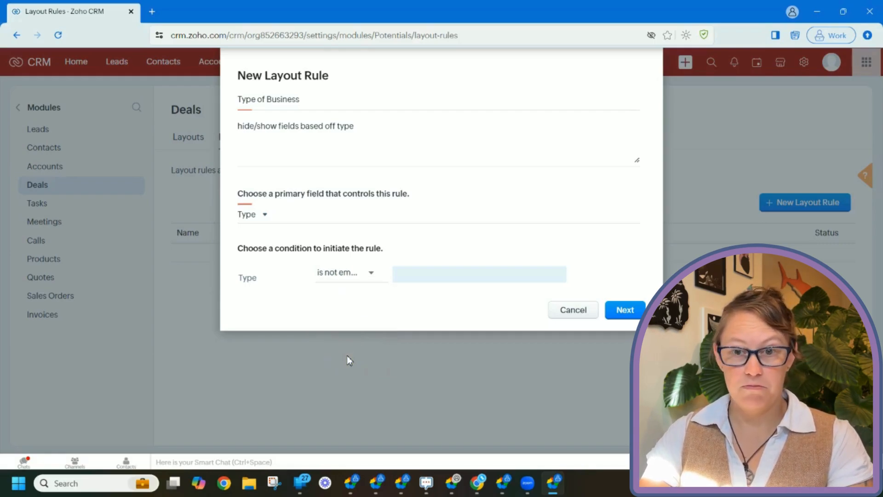
pyautogui.click(359, 277)
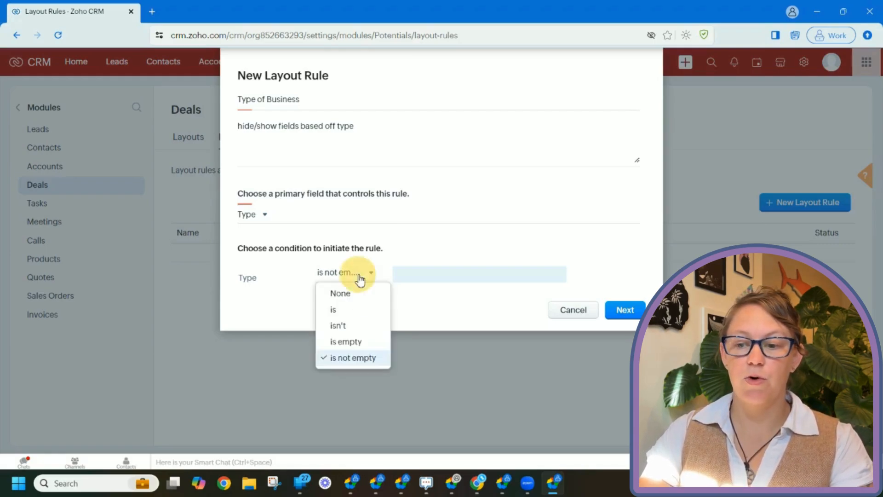
pyautogui.click(352, 312)
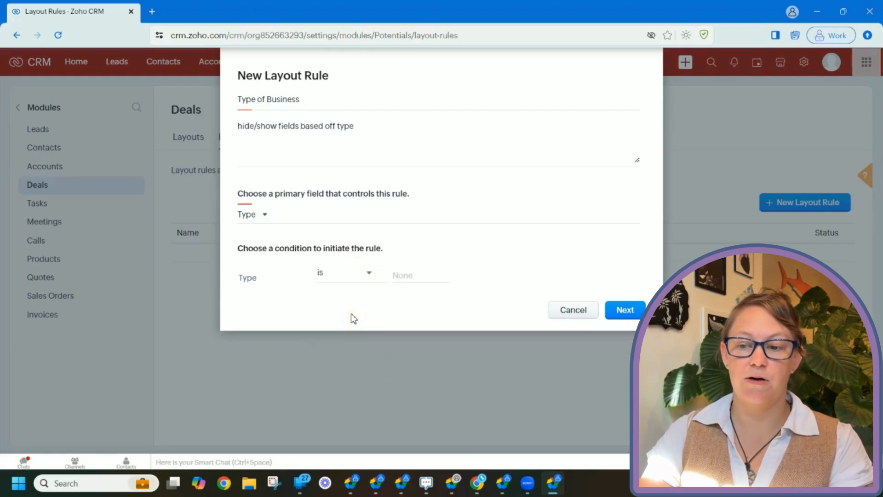
pyautogui.click(408, 277)
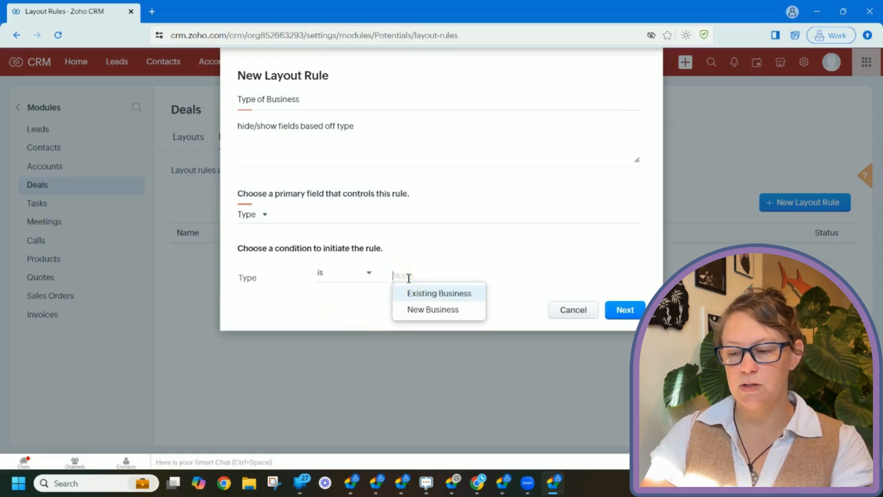
pyautogui.click(433, 295)
pyautogui.click(496, 307)
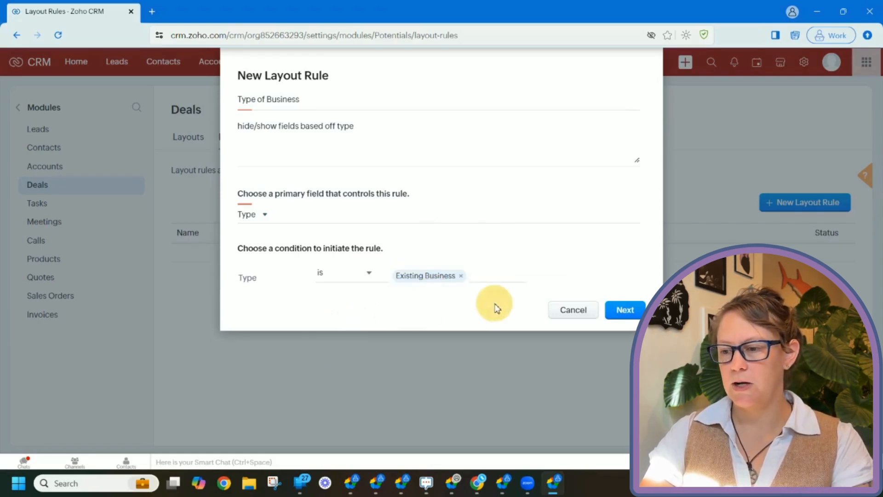
pyautogui.click(640, 311)
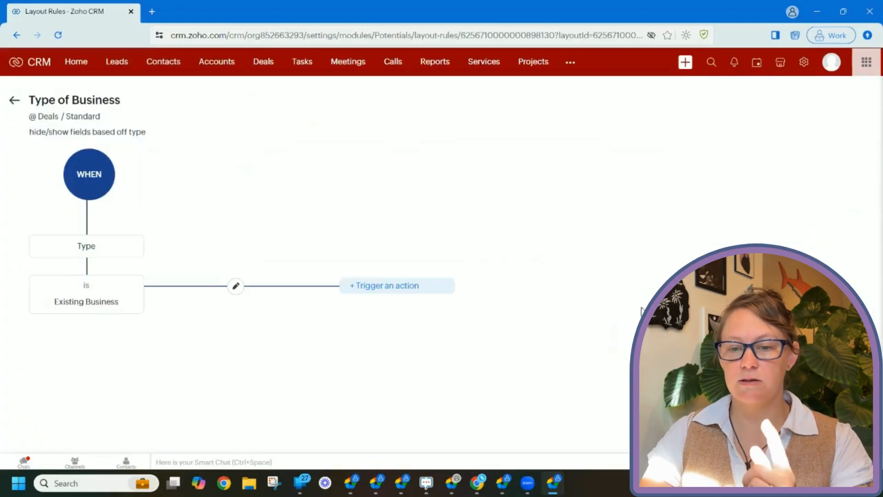
# - Add a Show Sections action for the Existing Business condition that shows the Existing Business section, and save it
pyautogui.click(393, 290)
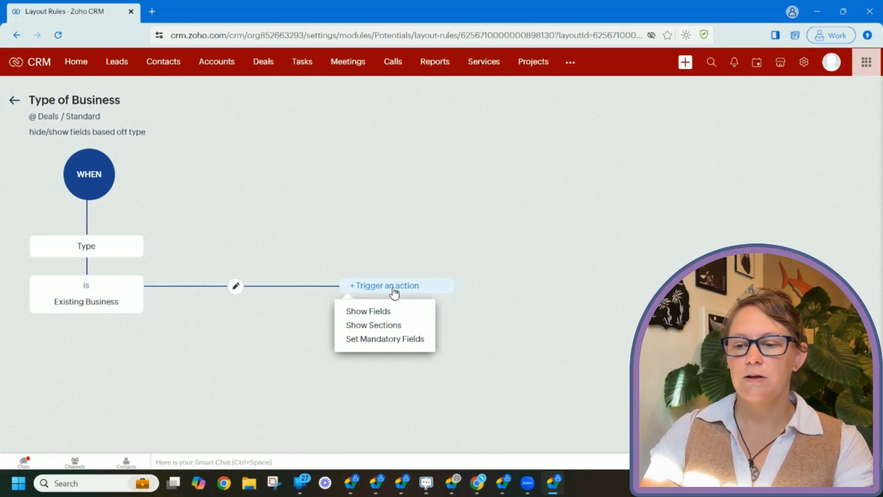
pyautogui.click(407, 328)
pyautogui.click(589, 167)
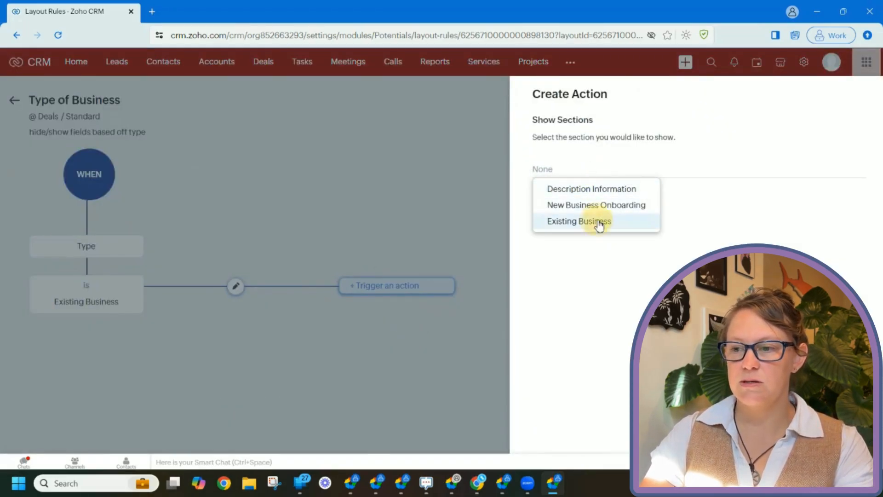
pyautogui.click(598, 223)
pyautogui.click(597, 249)
pyautogui.click(560, 224)
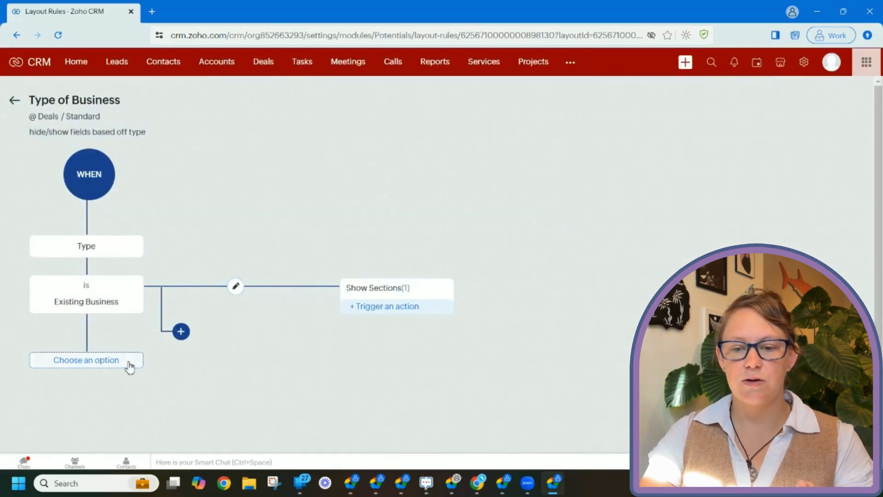
# - Add a second condition to the rule for when Type is New Business
pyautogui.click(104, 364)
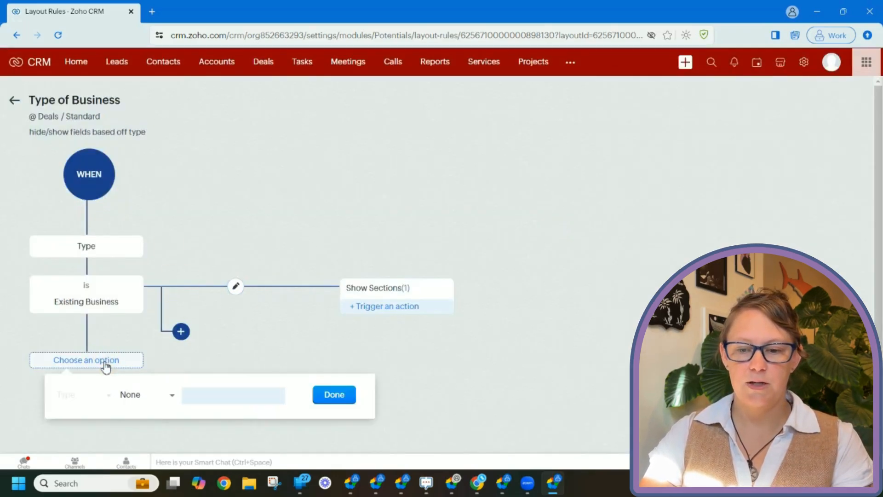
pyautogui.click(140, 399)
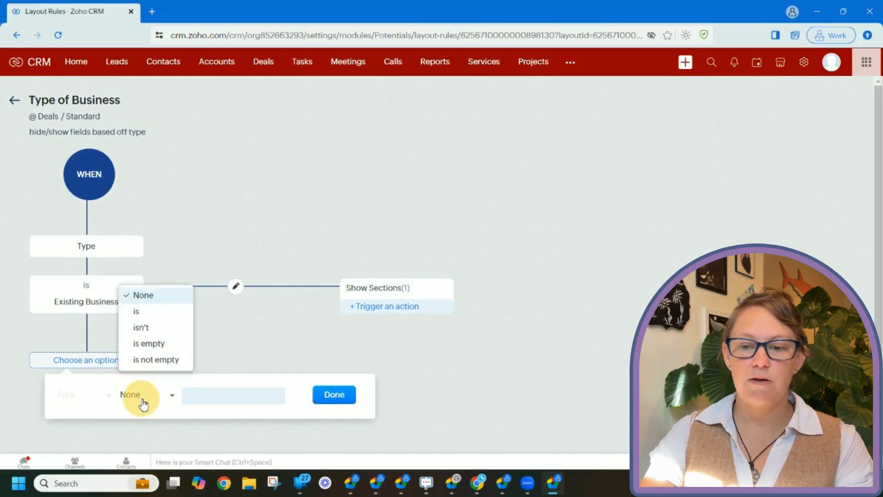
pyautogui.click(166, 322)
pyautogui.click(209, 398)
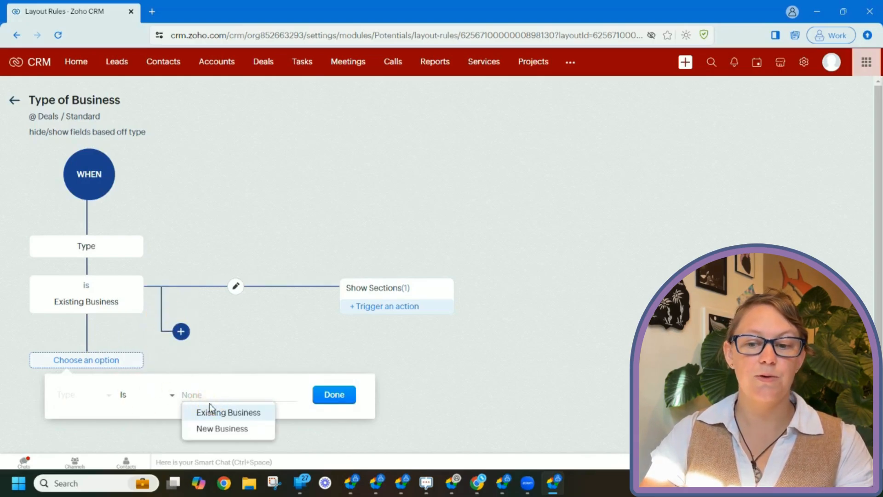
pyautogui.click(219, 428)
pyautogui.click(348, 414)
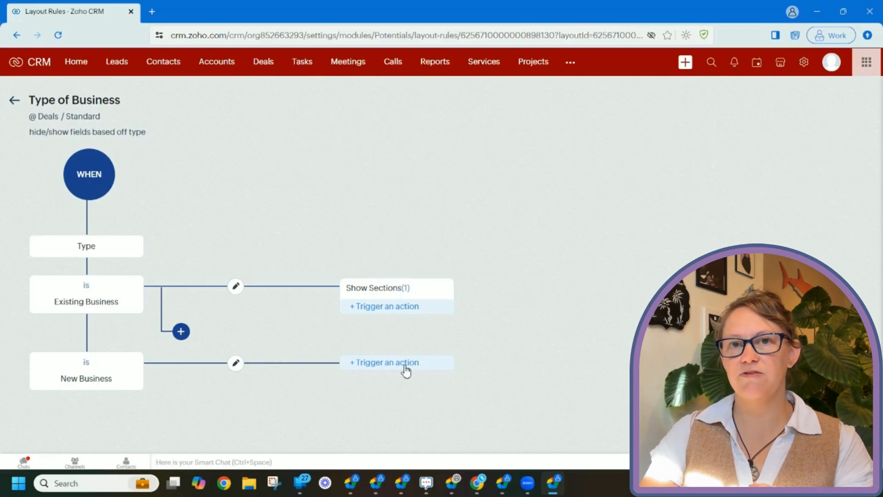
# - Add a Show Sections action for the New Business condition that shows the New Business Onboarding section, and save it
pyautogui.click(406, 363)
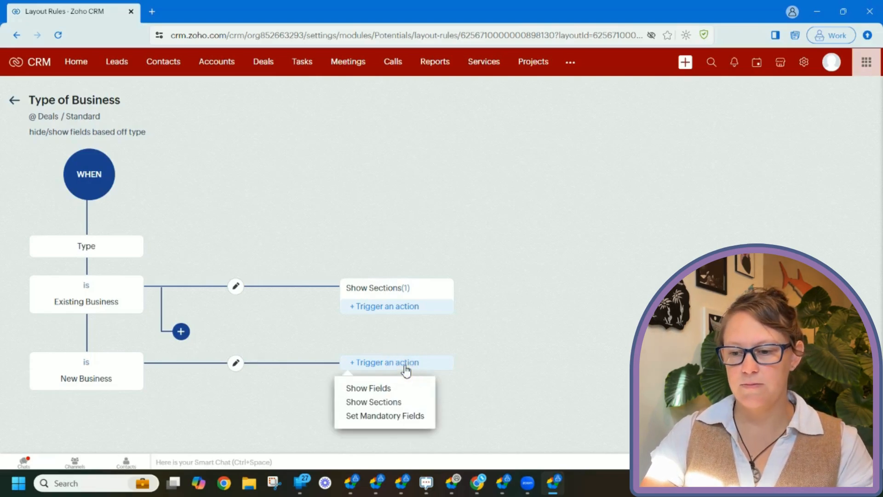
pyautogui.click(398, 402)
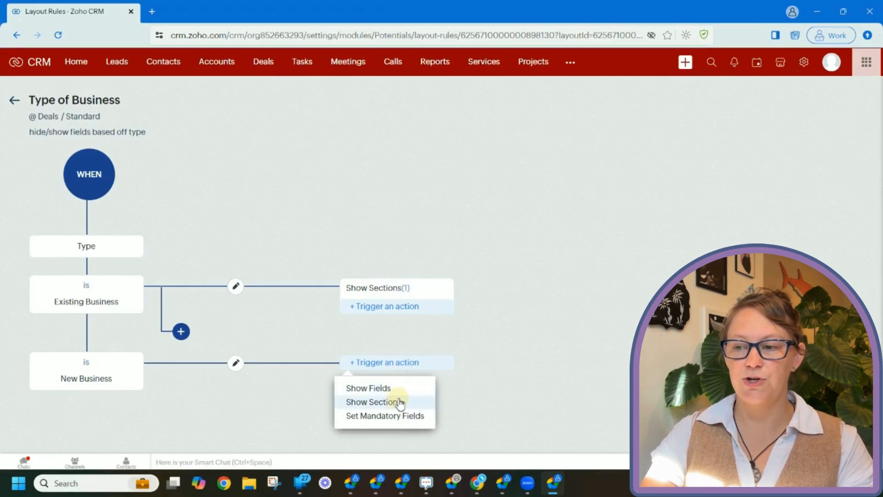
pyautogui.click(572, 165)
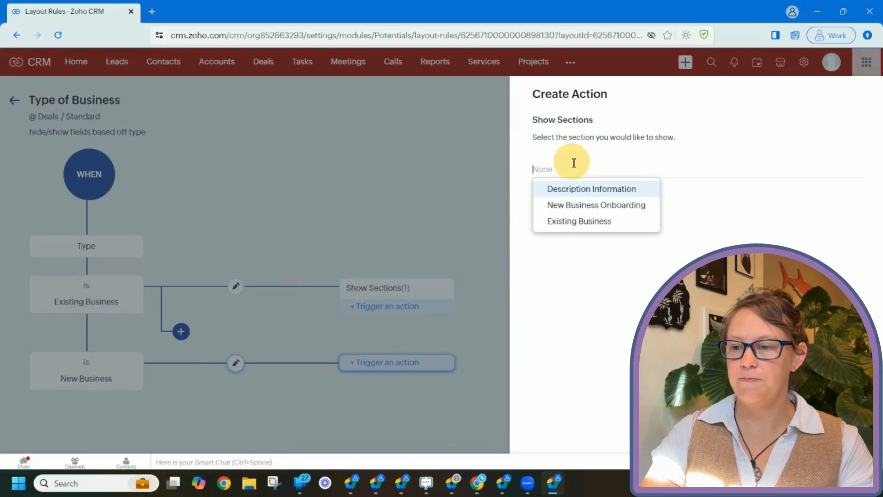
pyautogui.click(572, 205)
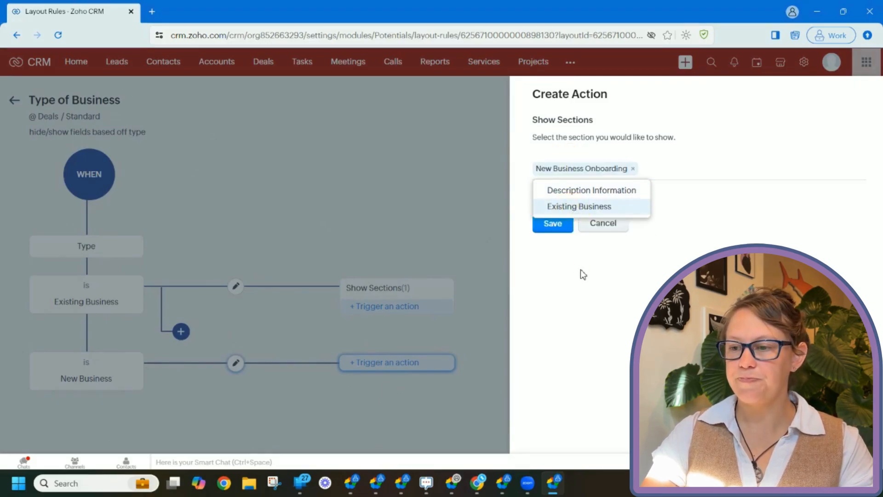
pyautogui.click(554, 223)
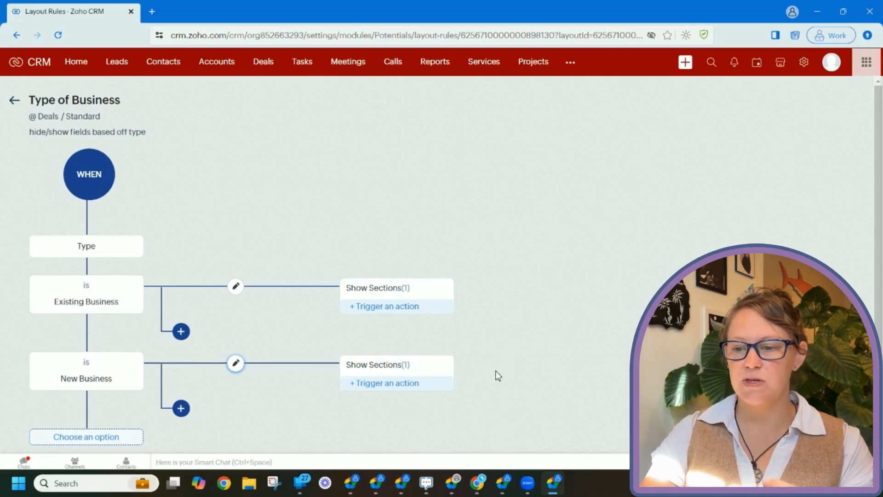
# - Add a Set Mandatory Fields action to the New Business condition that makes Budget mandatory, and save it
pyautogui.click(400, 389)
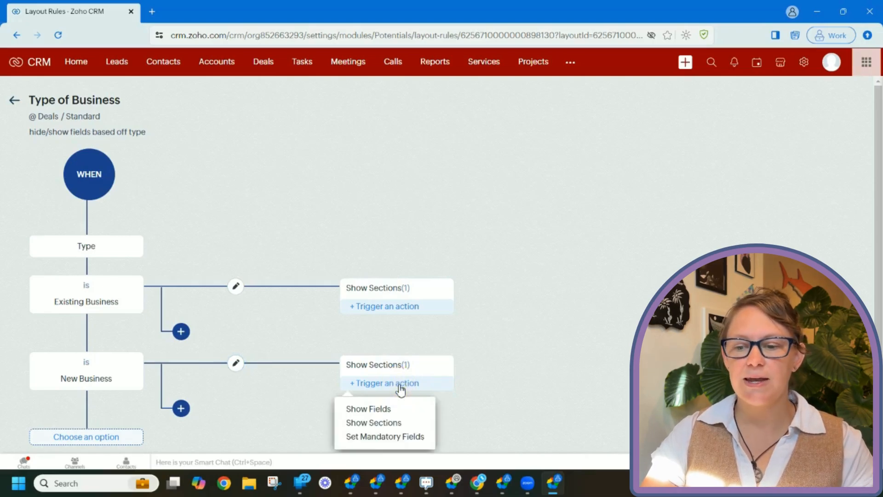
pyautogui.click(405, 438)
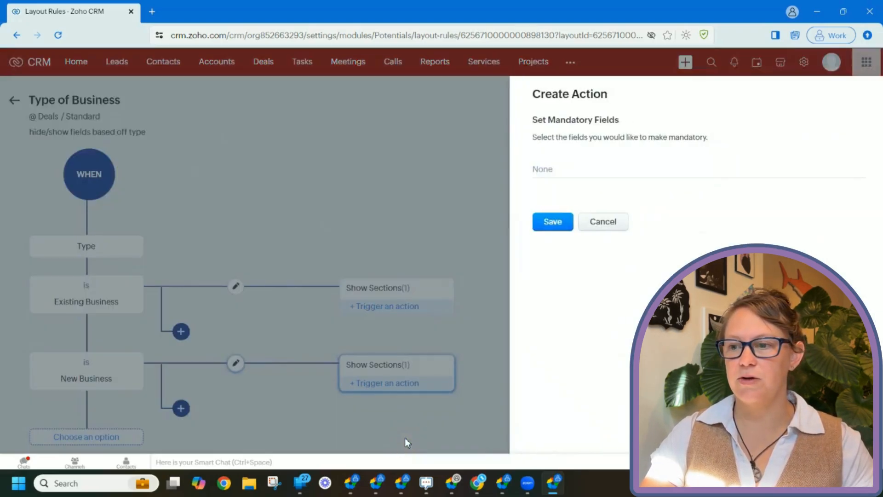
pyautogui.click(594, 174)
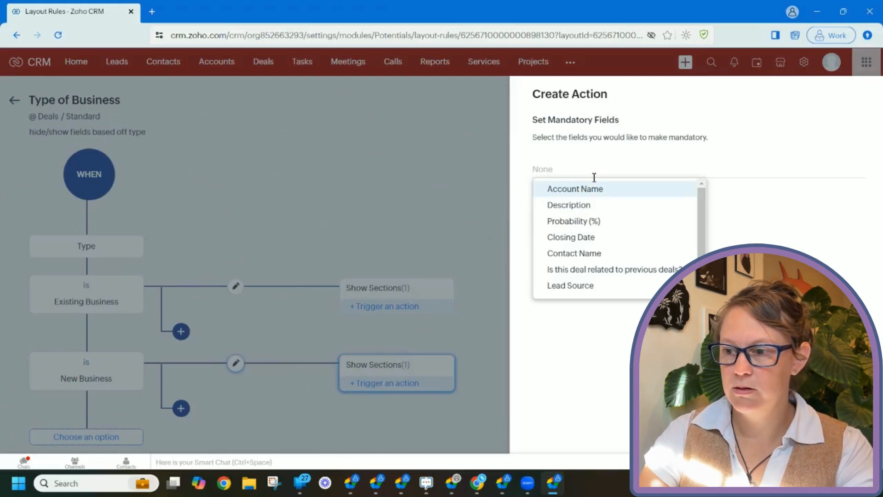
pyautogui.write('bud')
pyautogui.click(585, 188)
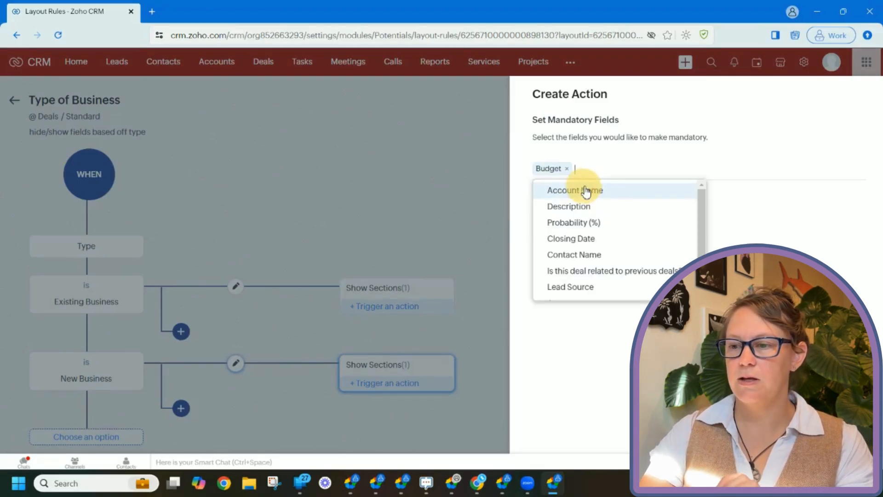
pyautogui.click(751, 230)
pyautogui.click(553, 225)
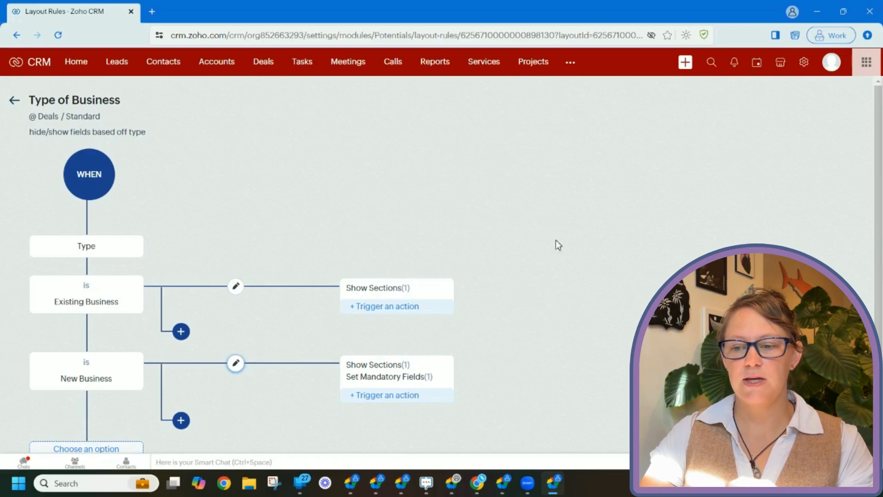
# - Review the actions assigned to the New Business condition, close their details and look over the whole rule
pyautogui.click(414, 370)
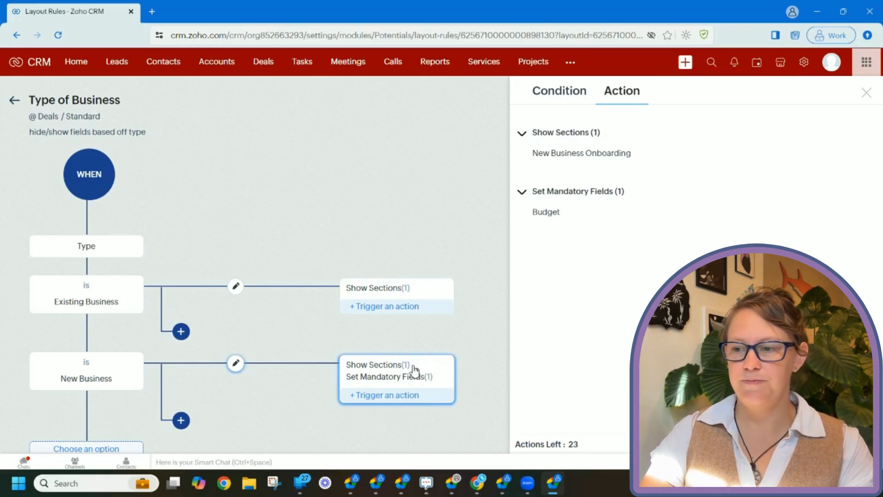
pyautogui.click(413, 206)
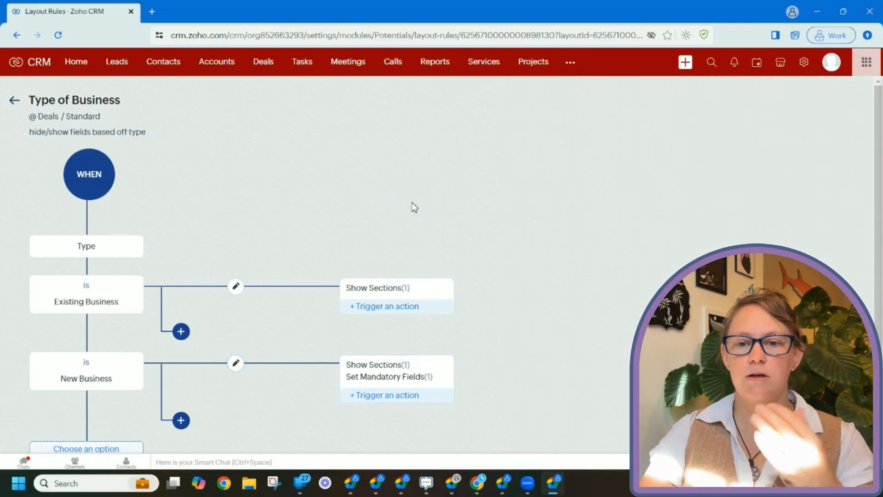
pyautogui.scroll(-2, 413, 207)
pyautogui.scroll(2, 413, 207)
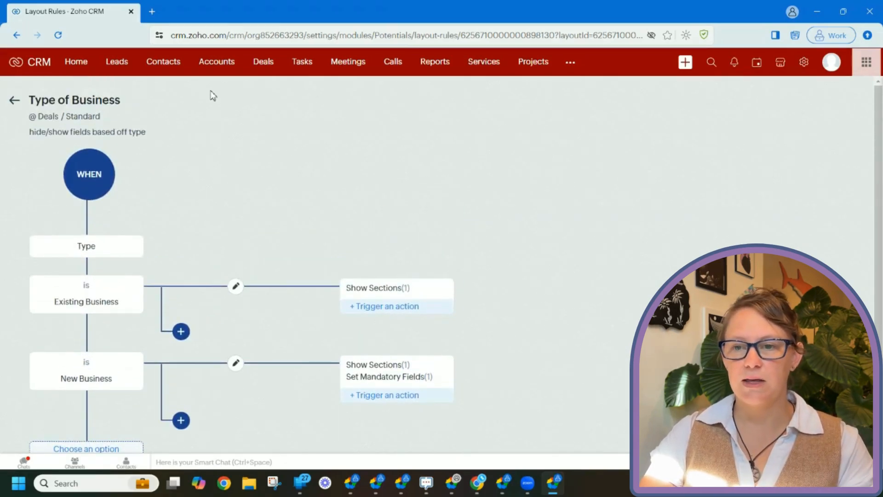
# - Open the Truhlar And Truhlar Attys deal and examine its Type and the sections shown in its details
pyautogui.click(265, 69)
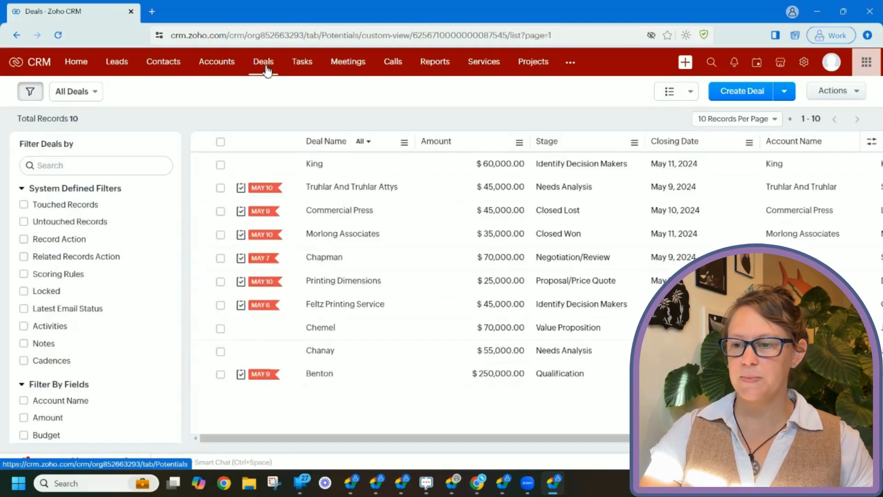
pyautogui.click(429, 192)
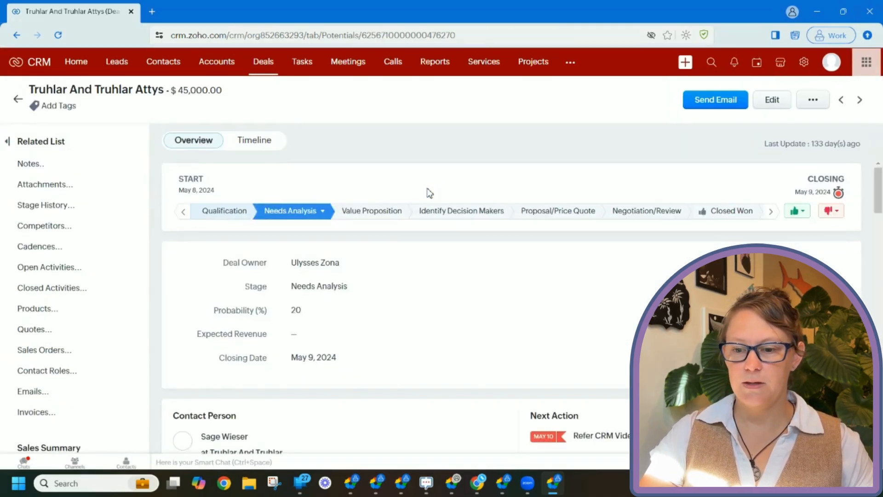
pyautogui.scroll(-5, 488, 295)
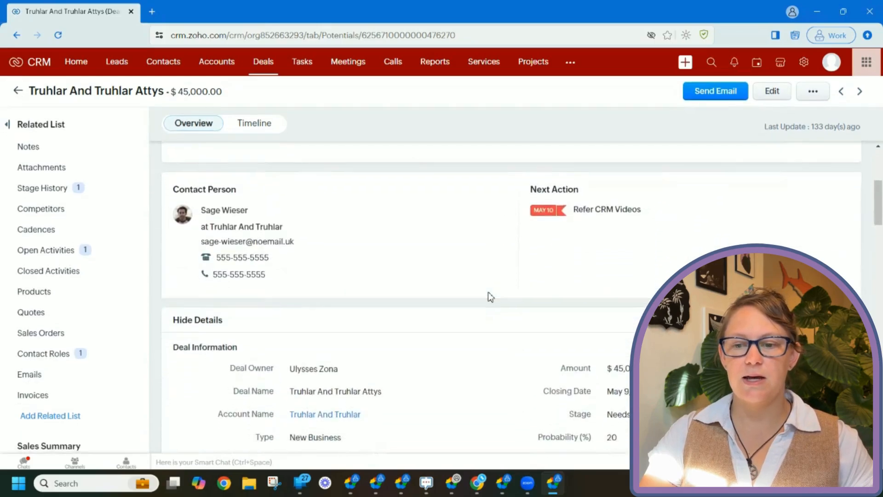
pyautogui.scroll(-4, 488, 294)
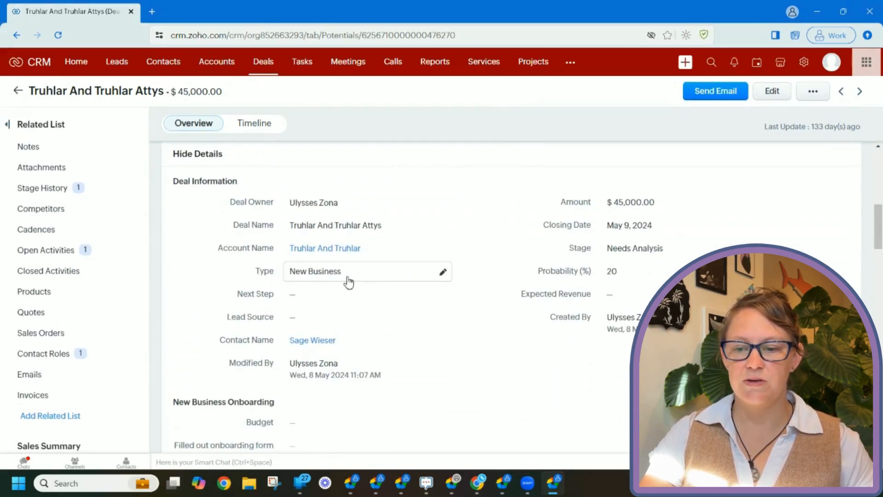
pyautogui.scroll(-5, 348, 282)
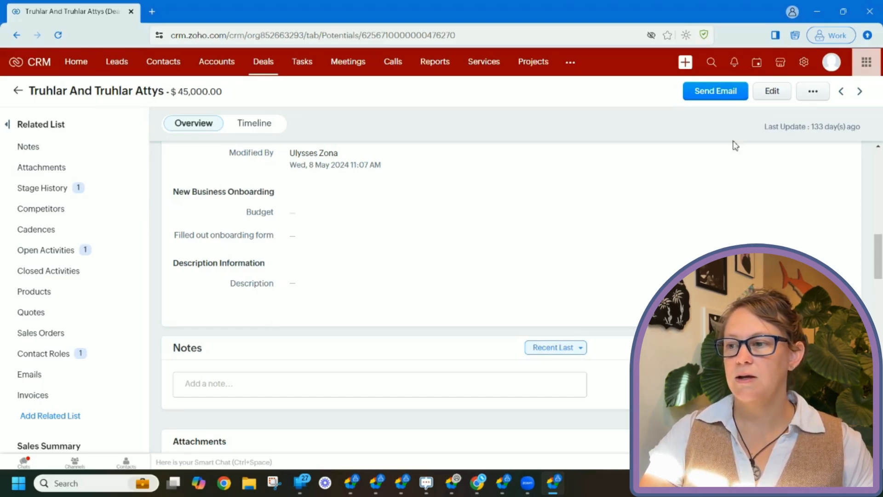
# - Edit the deal, set Next Step to "to call the POC" and try to save it with Budget left at None
pyautogui.click(778, 92)
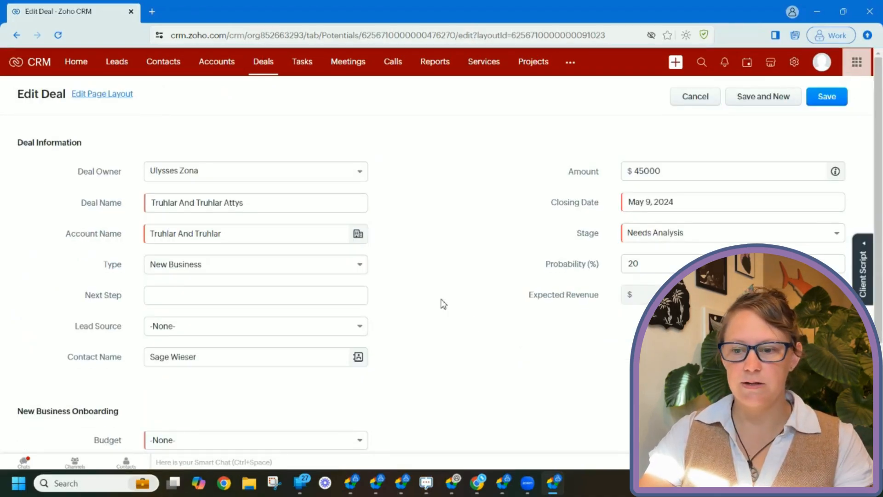
pyautogui.click(320, 296)
pyautogui.write('to c')
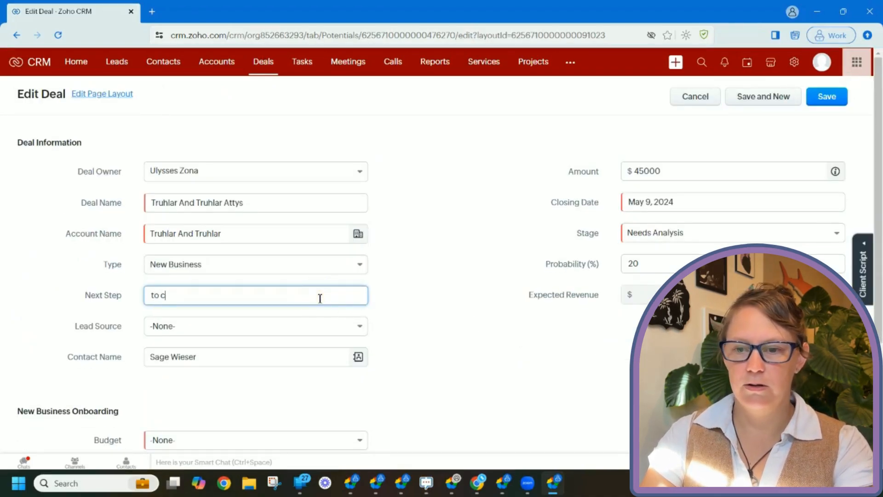
pyautogui.write('all the POC')
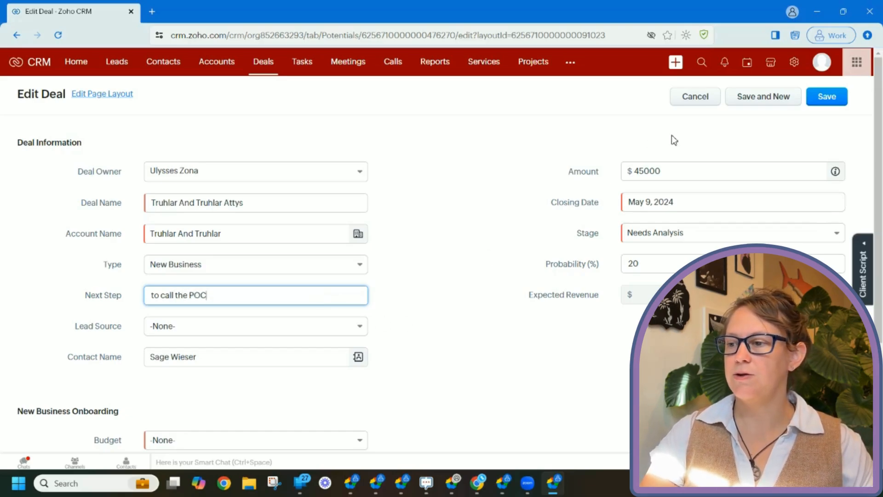
pyautogui.click(830, 102)
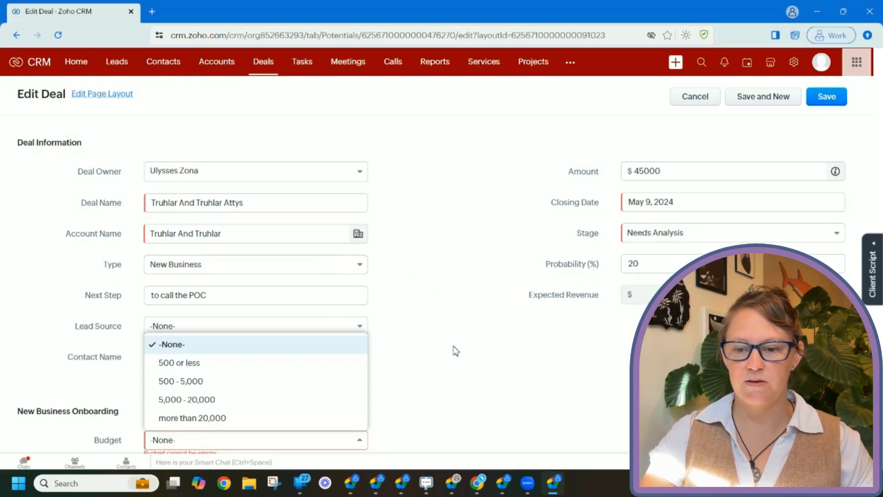
# - Set the deal's Budget to 5,000 - 20,000, save the deal and check the New Business Onboarding section in its details
pyautogui.click(274, 404)
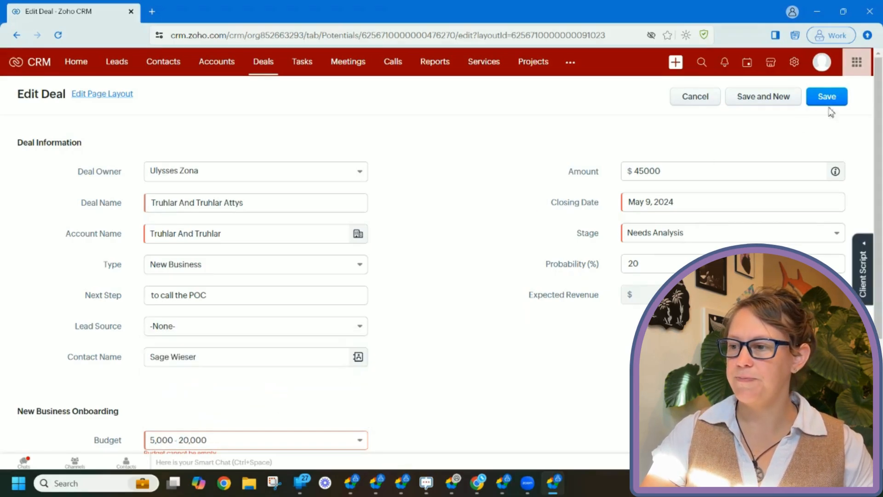
pyautogui.click(844, 97)
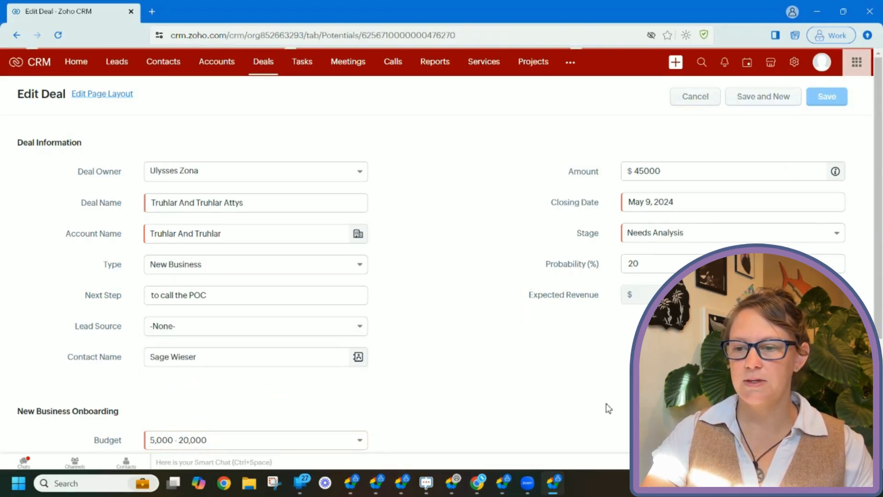
pyautogui.scroll(-5, 549, 277)
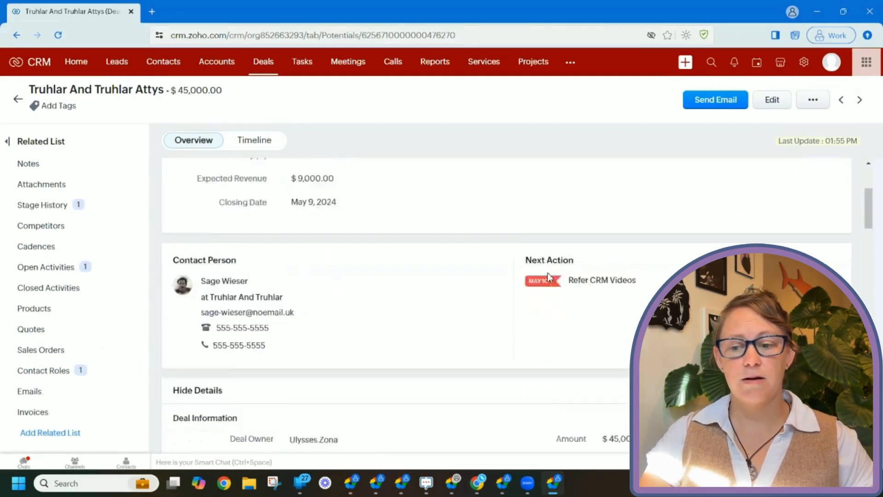
pyautogui.scroll(-5, 548, 274)
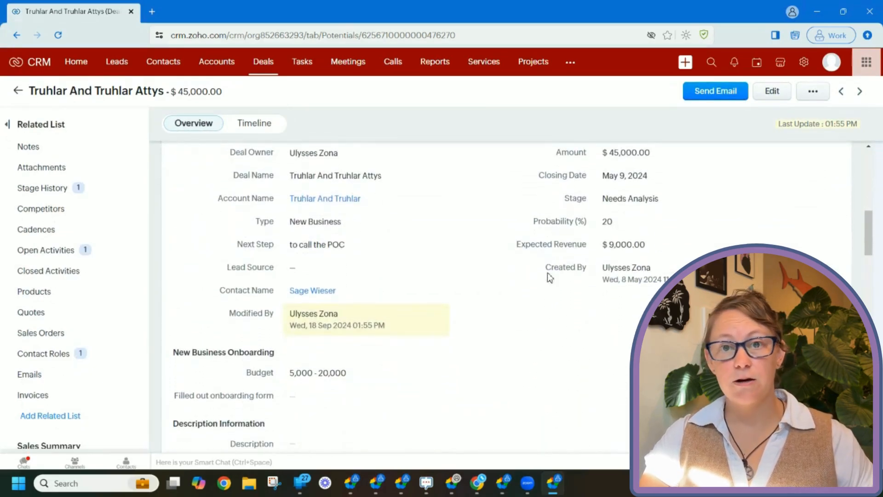